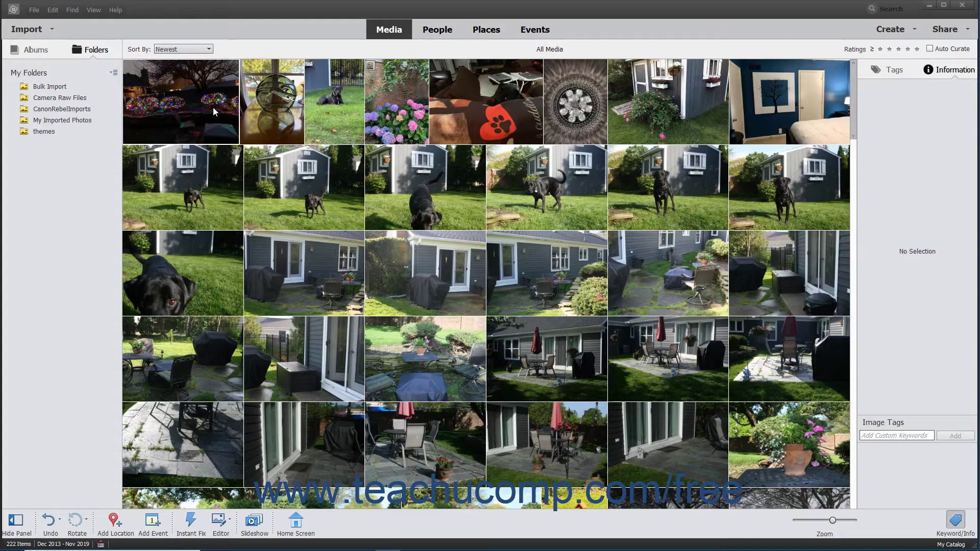
- Range-select the night-lights photo through the fifth photo, then select only the first row-2 dog photo, IMG_3196.JPG
click(213, 108)
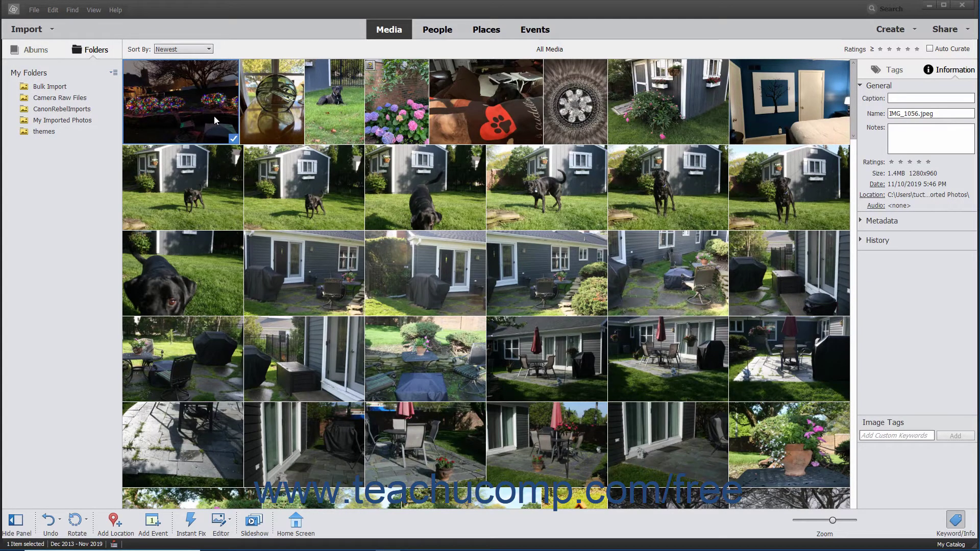
ctrl+click(215, 120)
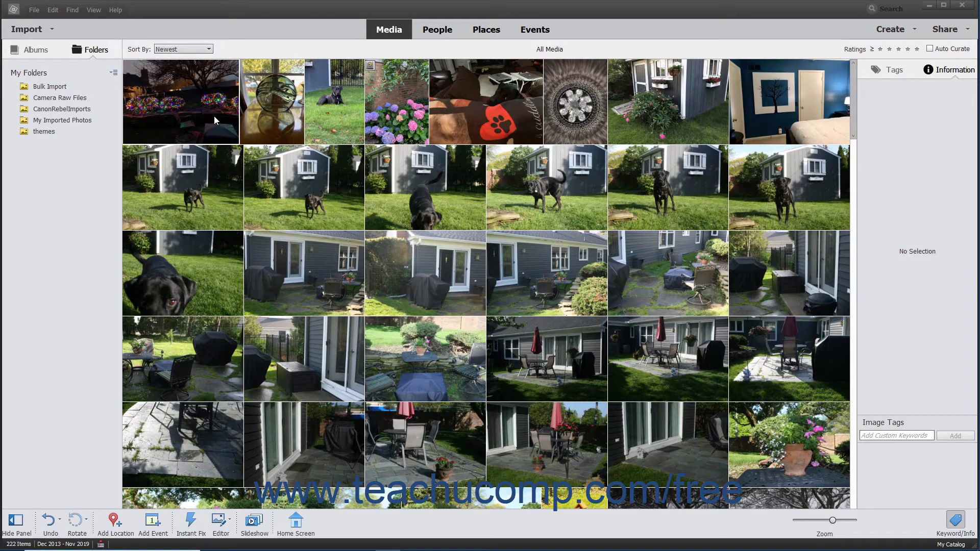
click(214, 120)
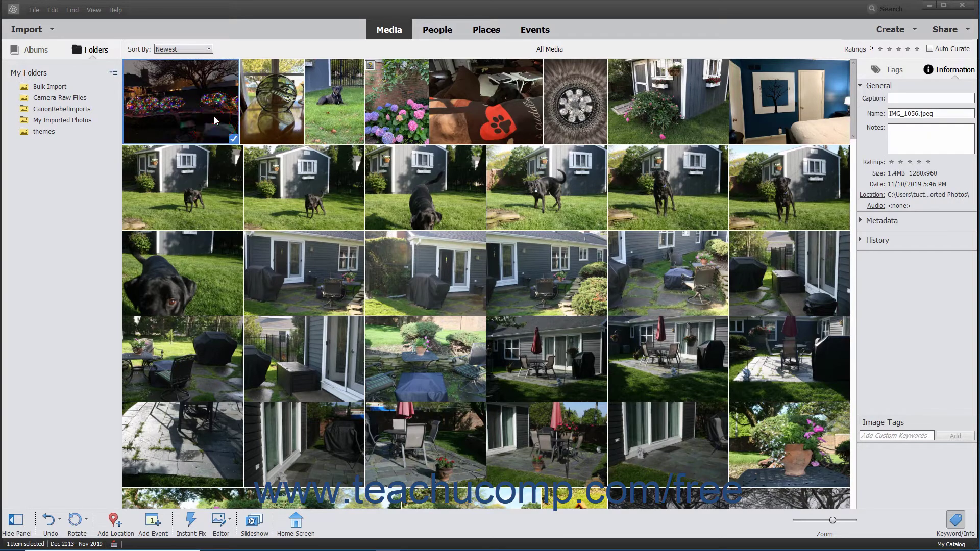
shift+click(470, 111)
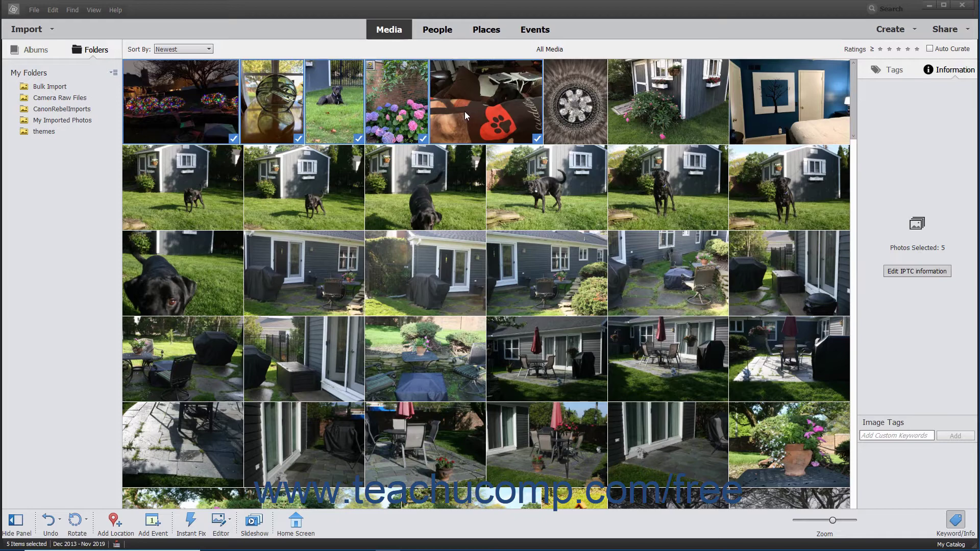
click(194, 196)
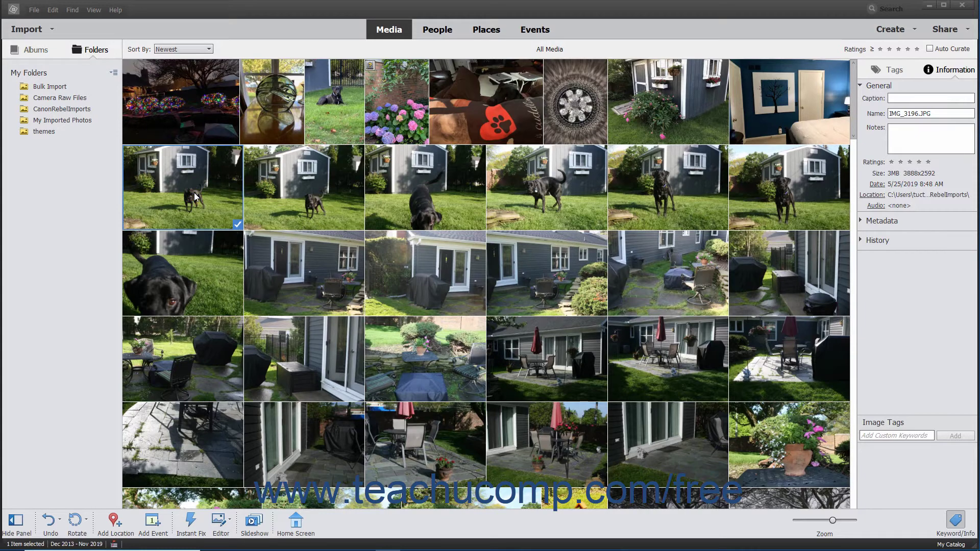
- Add the third and fifth row-2 dog photos to the selection, then select only IMG_1056.jpeg
ctrl+click(380, 205)
ctrl+click(667, 197)
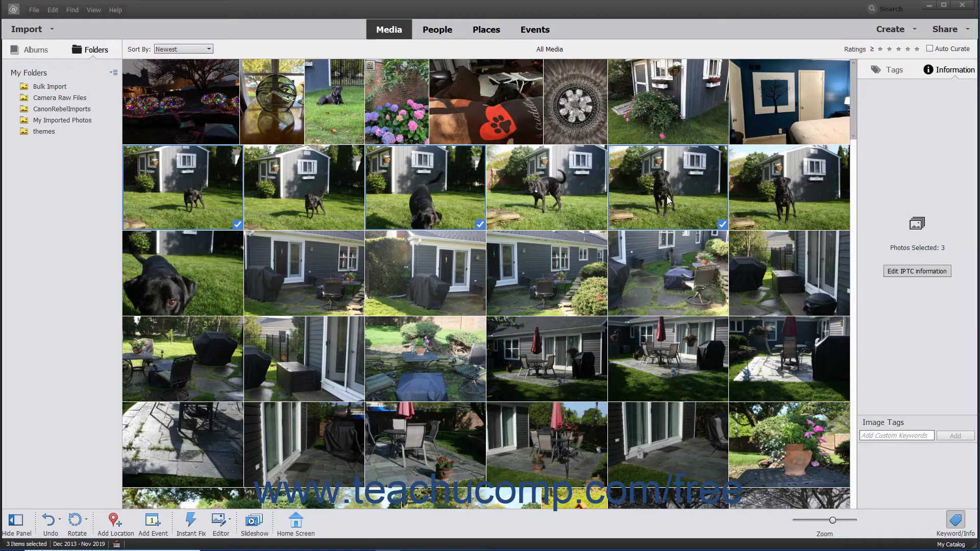
click(192, 112)
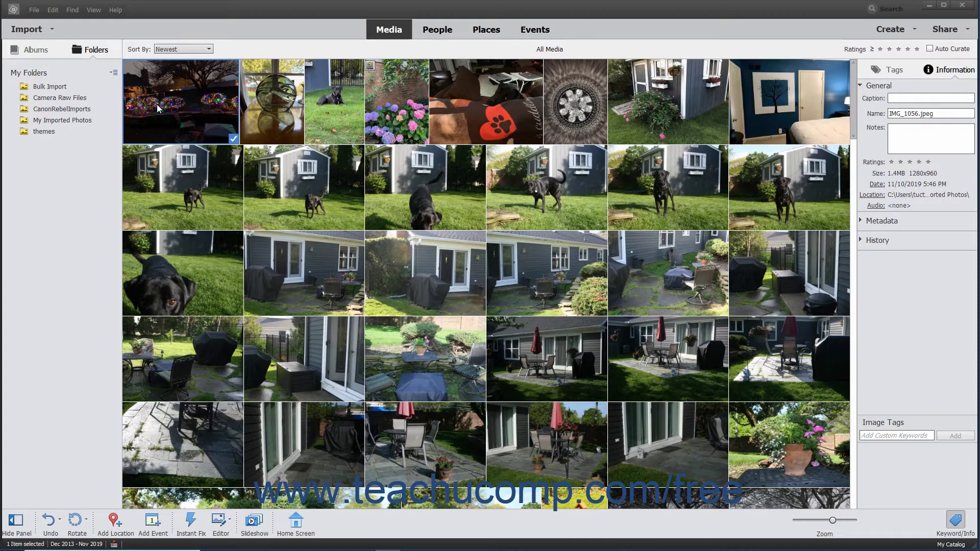
- Use Edit > Select All on the 222 photos, then Edit > Deselect, and reselect the night-lights photo
click(54, 10)
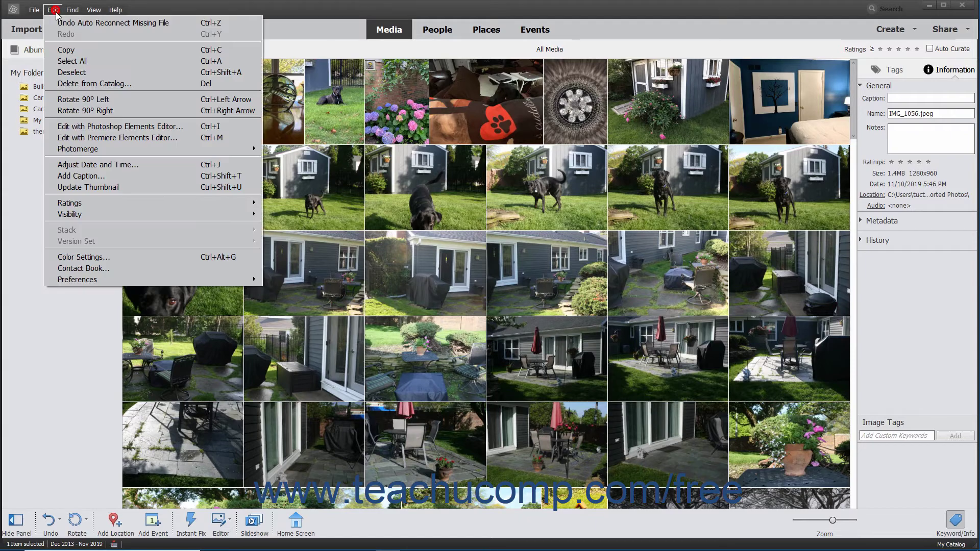
click(68, 60)
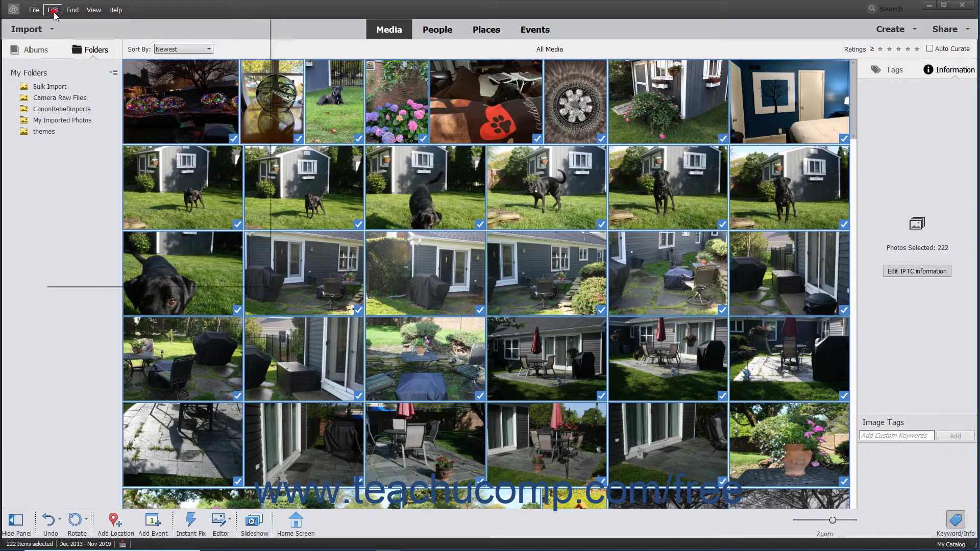
click(53, 10)
click(71, 72)
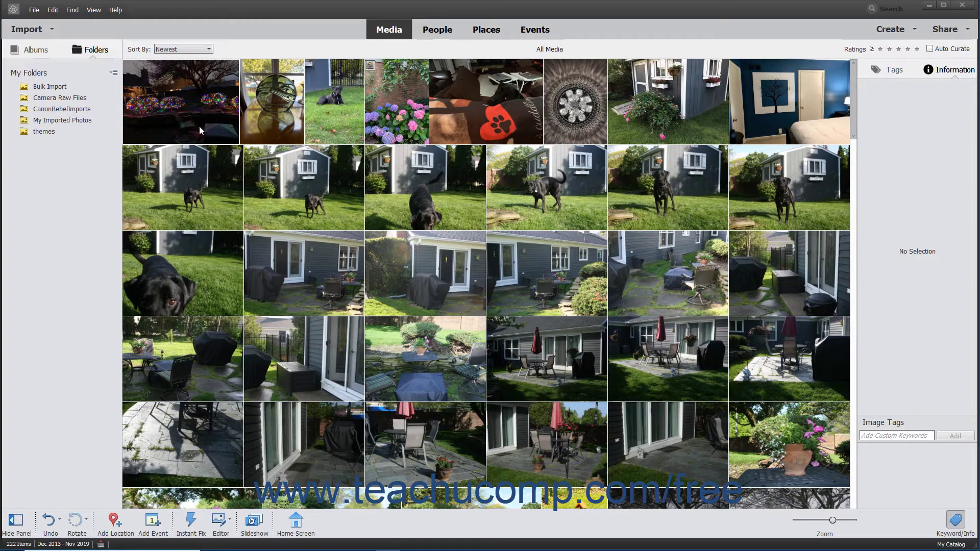
click(220, 106)
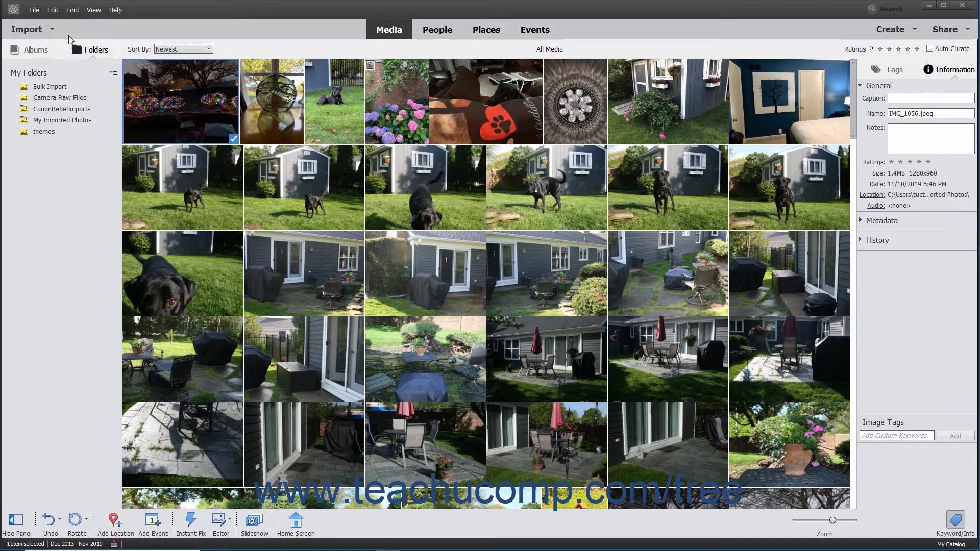
click(54, 10)
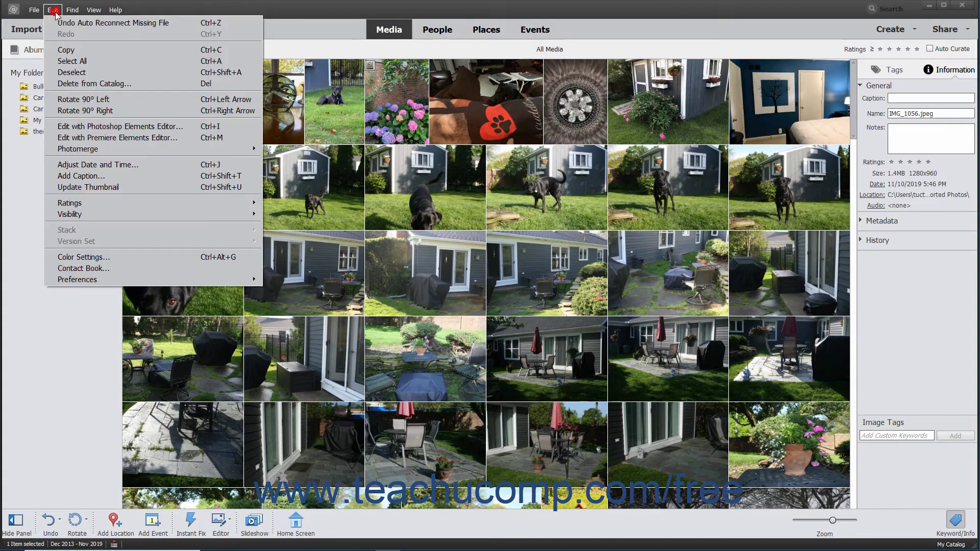
click(78, 83)
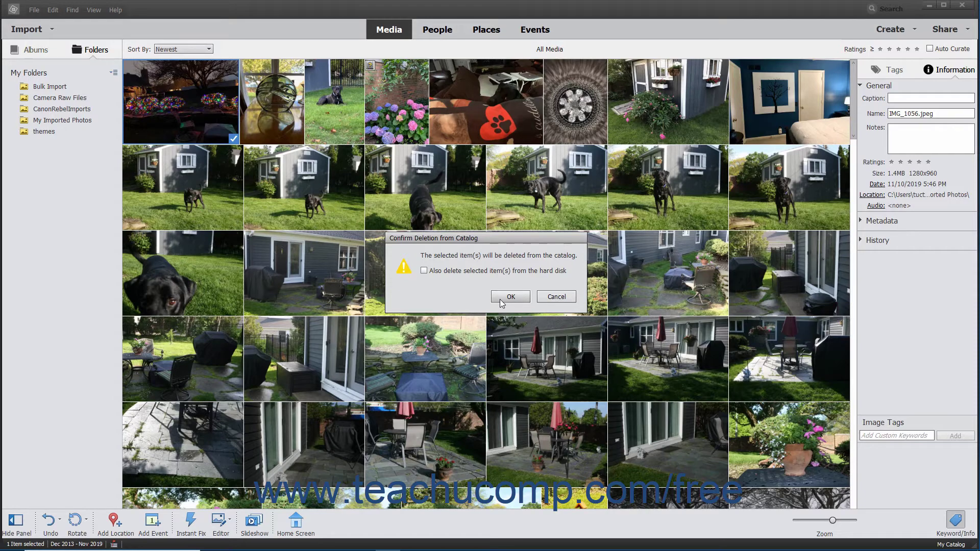
click(463, 271)
click(451, 271)
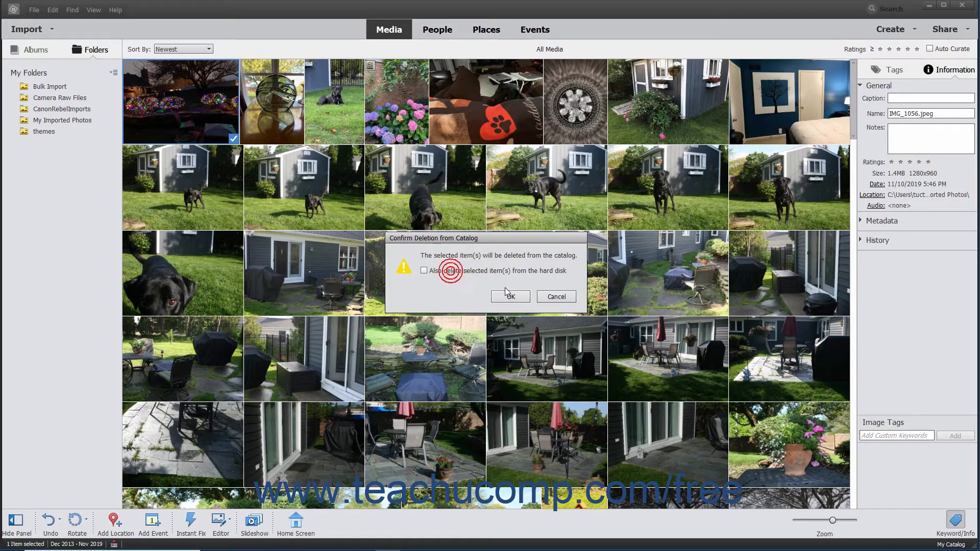
click(544, 300)
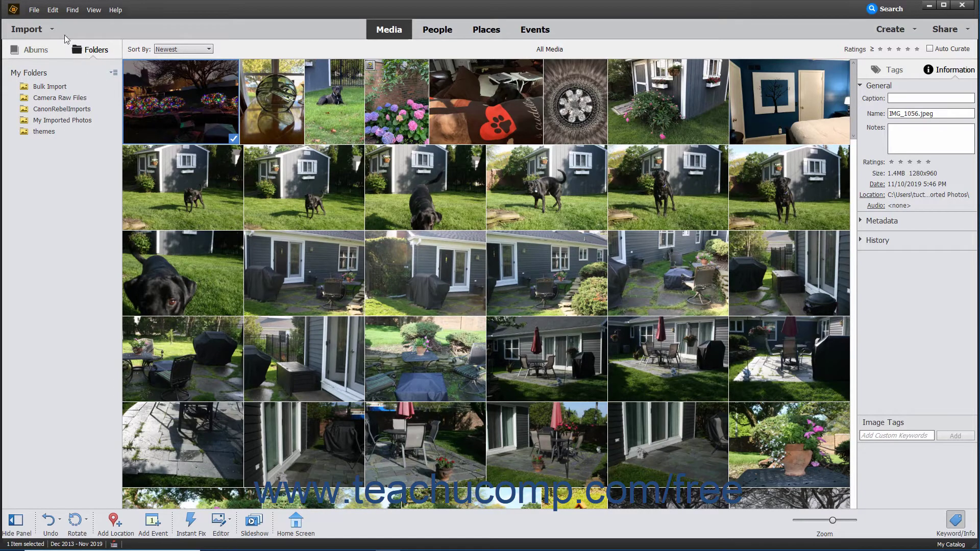
- Look through the Edit and File menus, then select the hydrangeas.jpeg thumbnail in the top row
click(53, 10)
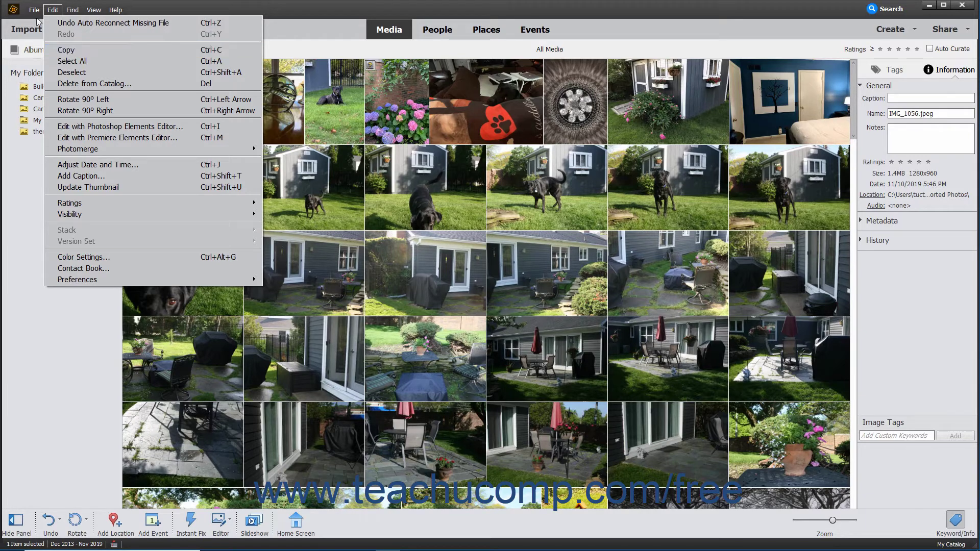
mouse_move(34, 12)
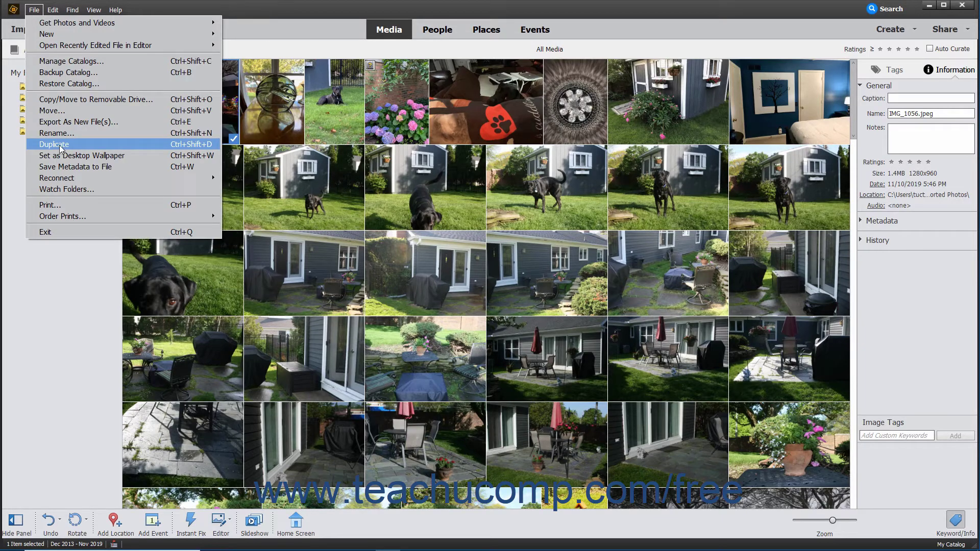
click(382, 113)
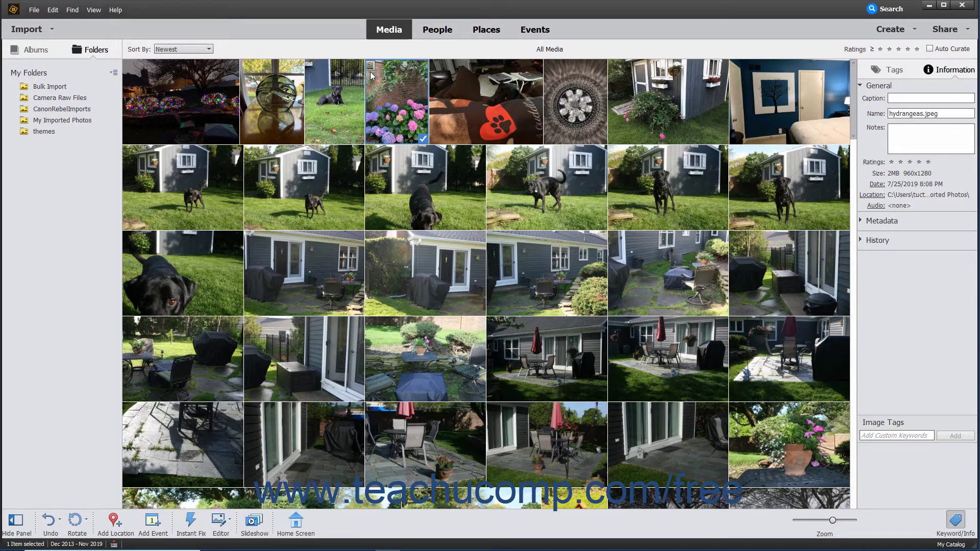
- Run File > Reconnect > All Missing Files and browse manually for the missing hydrangeas.jpeg
click(34, 10)
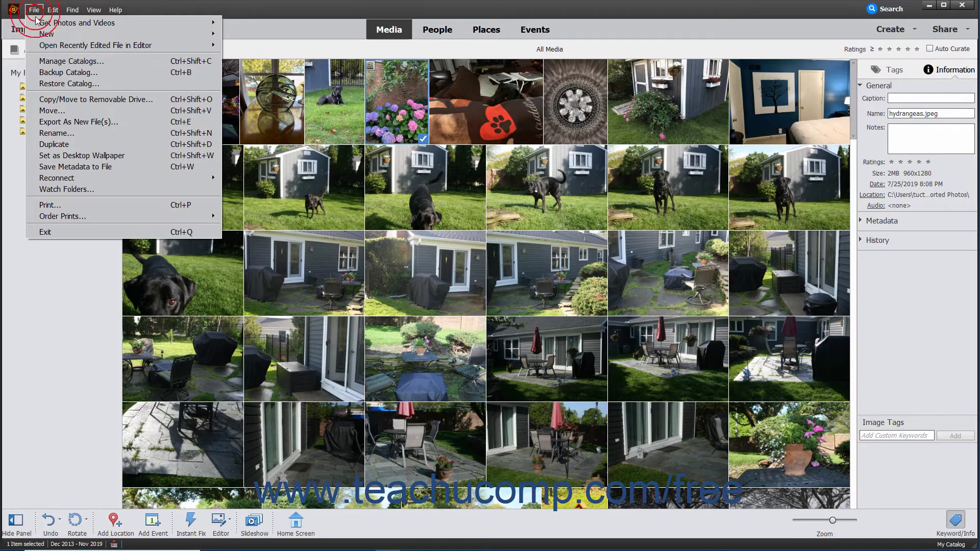
mouse_move(65, 176)
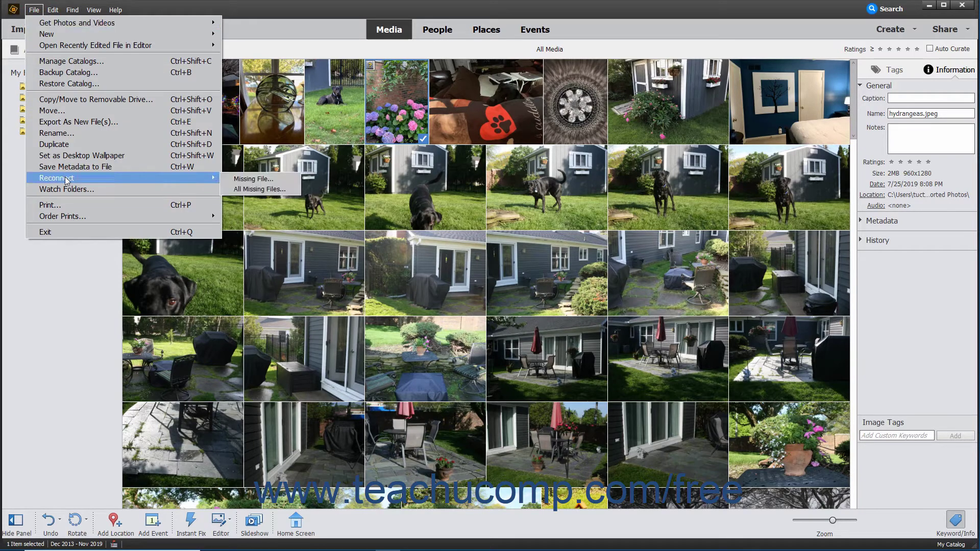
click(250, 189)
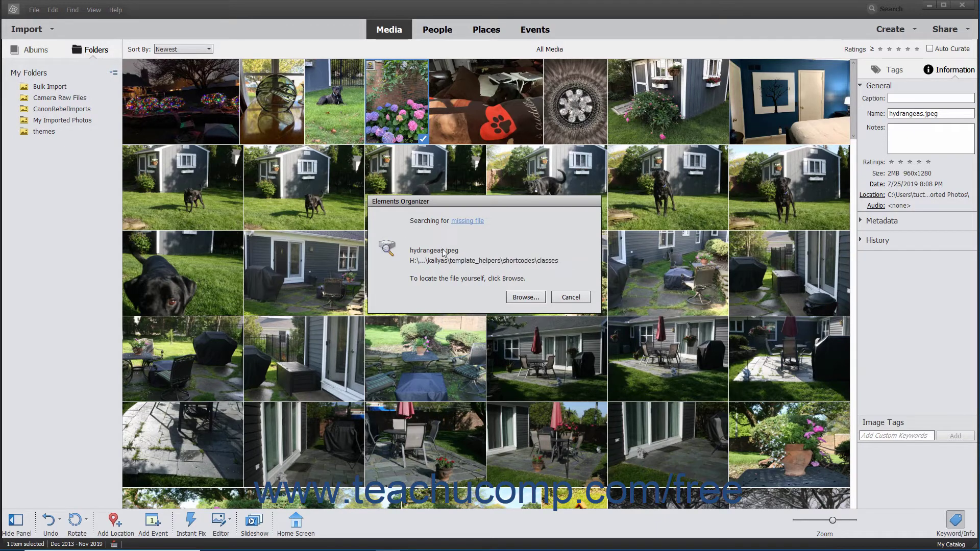
click(523, 298)
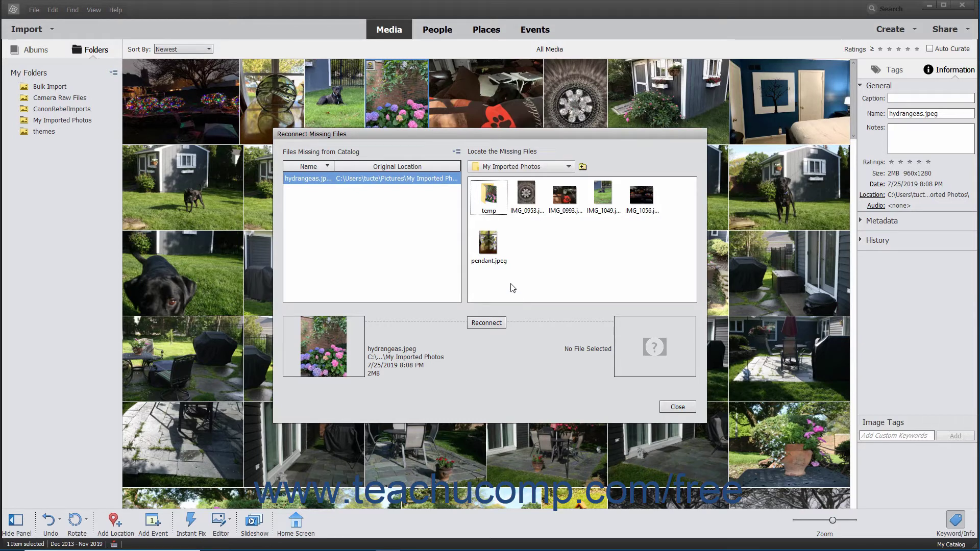
- Match the missing hydrangeas.jpeg to its copy in the temp folder and reconnect it
click(313, 178)
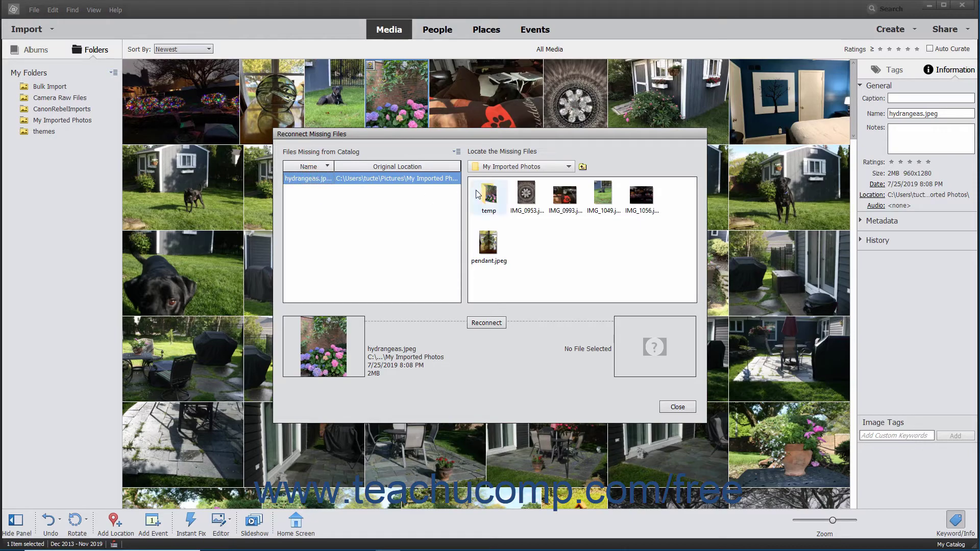
mouse_move(480, 196)
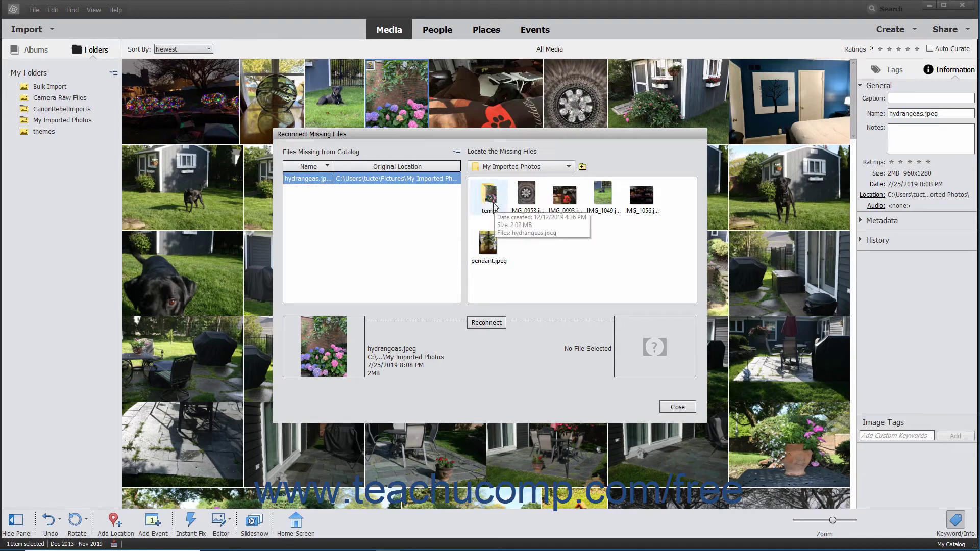
double_click(494, 206)
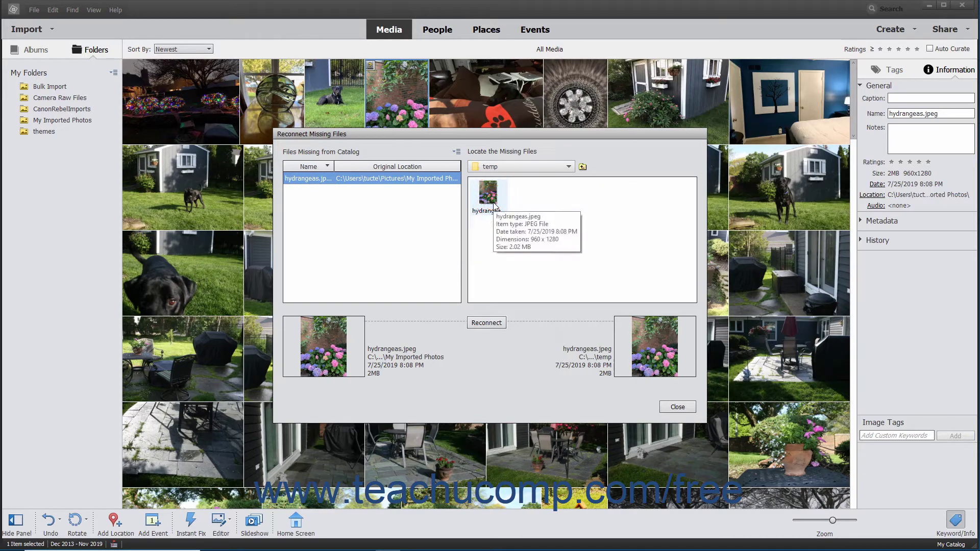
click(494, 206)
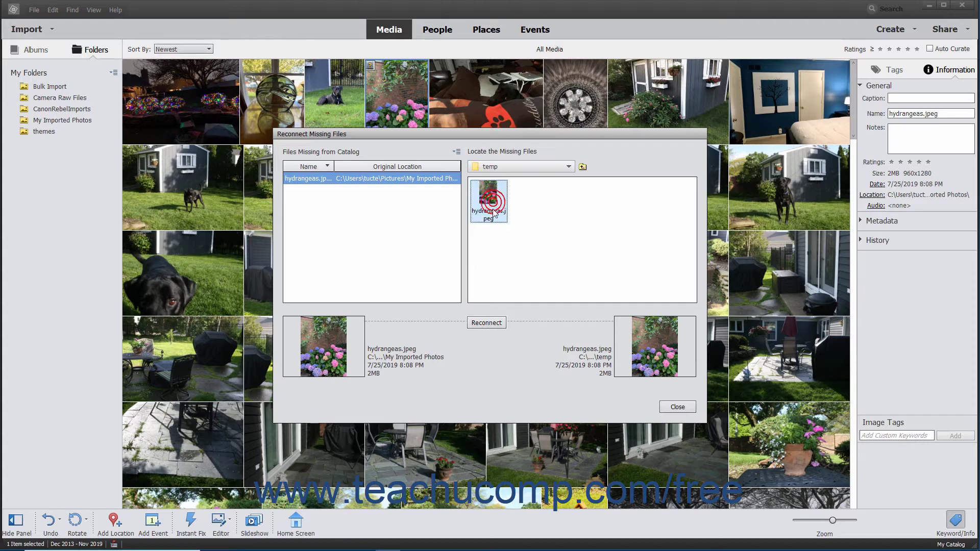
click(491, 323)
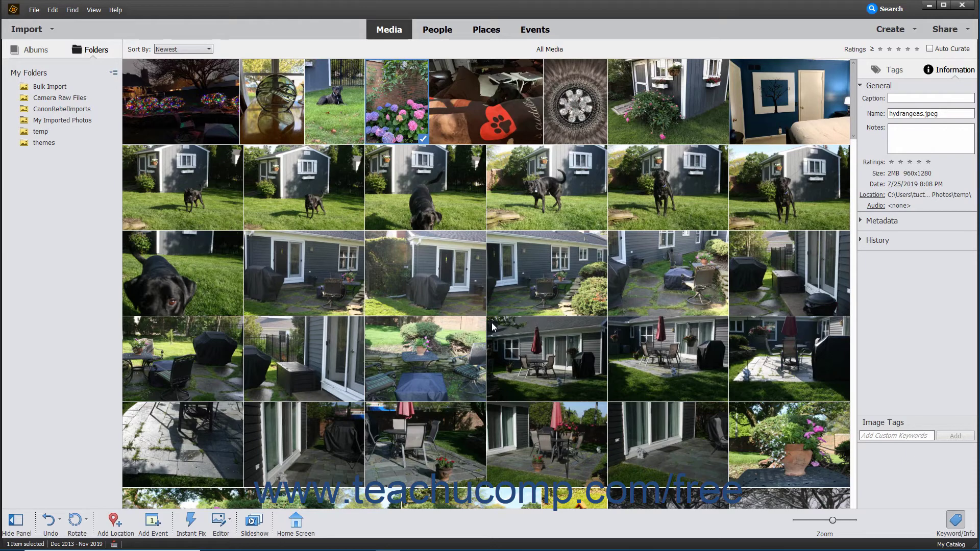
- Shift IMG_1056.jpeg's time 1 hour Ahead using Adjust Date and Time's set-number-of-hours option
click(191, 115)
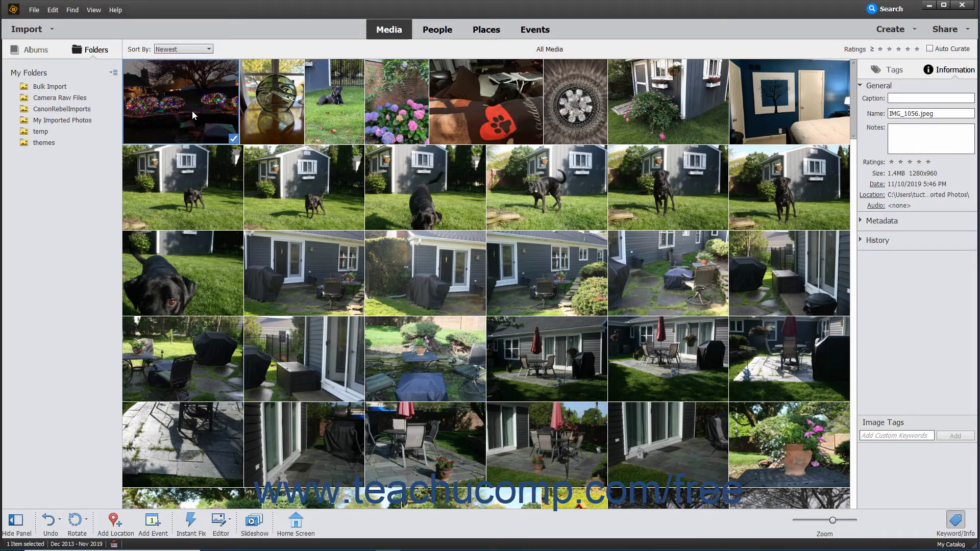
click(57, 13)
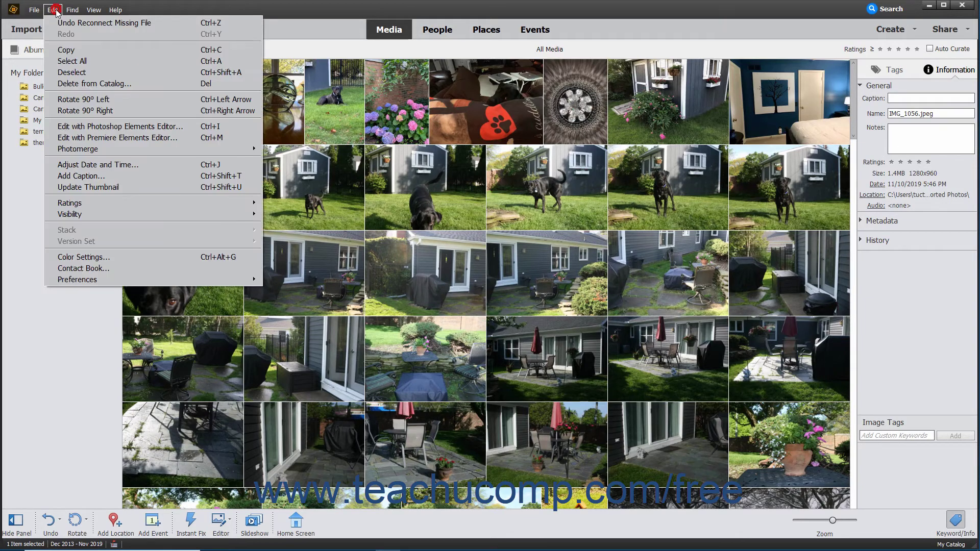
click(75, 166)
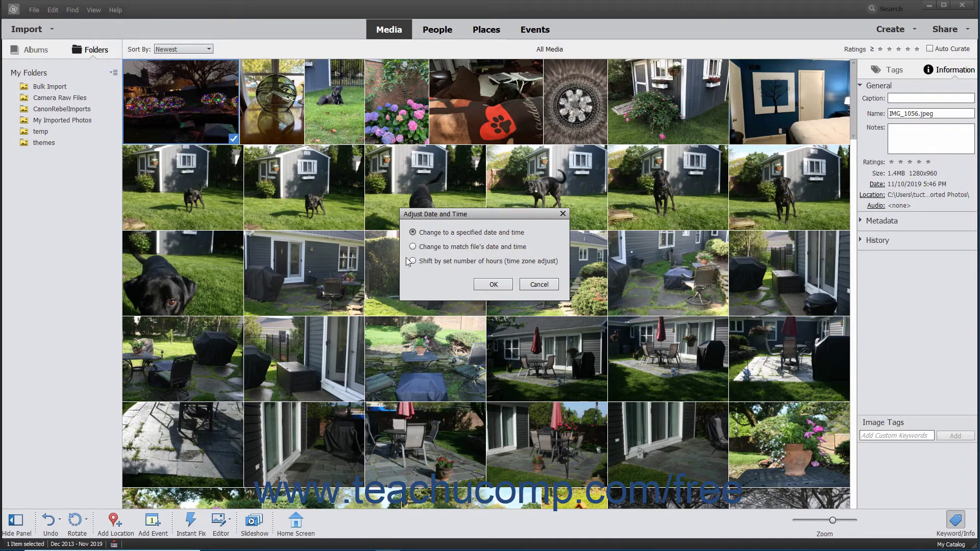
click(412, 235)
click(454, 262)
click(483, 284)
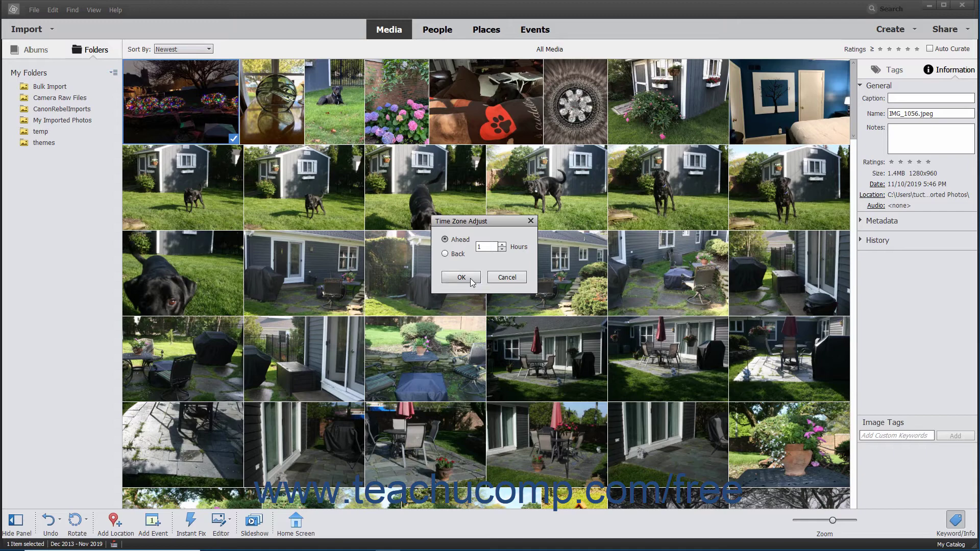
click(475, 280)
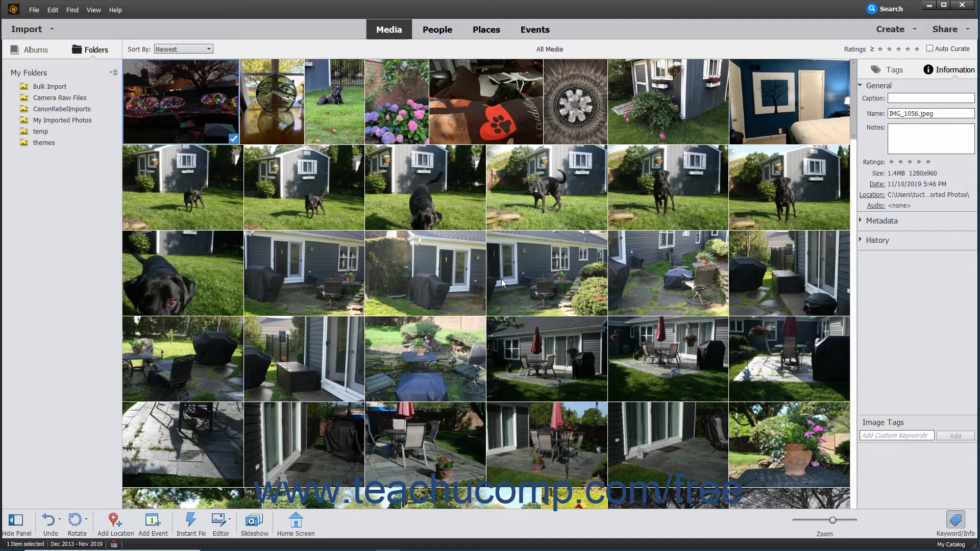
- Select pendant.jpeg (Bicycle Glass), then collapse and re-expand the Information panel's General section
click(255, 109)
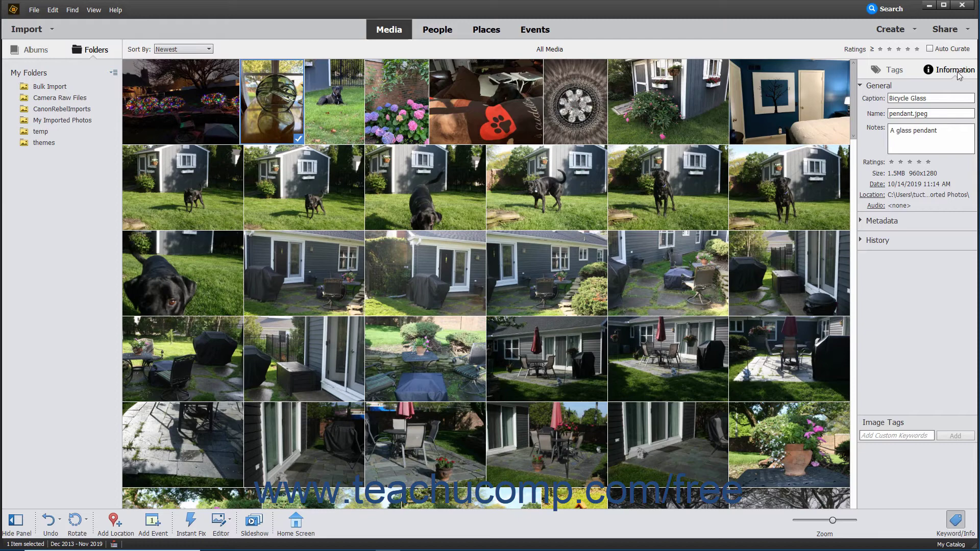
click(861, 85)
click(861, 85)
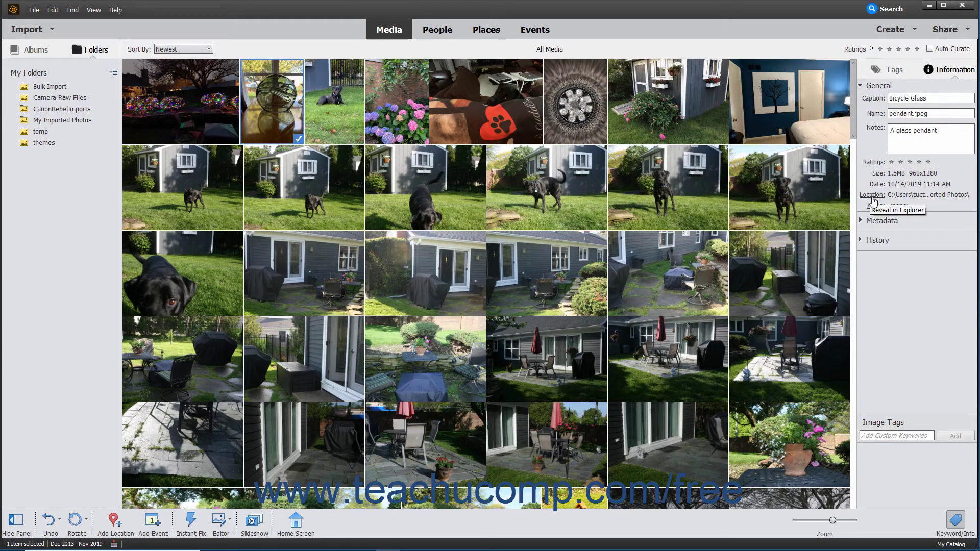
- Reveal pendant.jpeg in File Explorer's My Imported Photos folder via the Location link
click(873, 196)
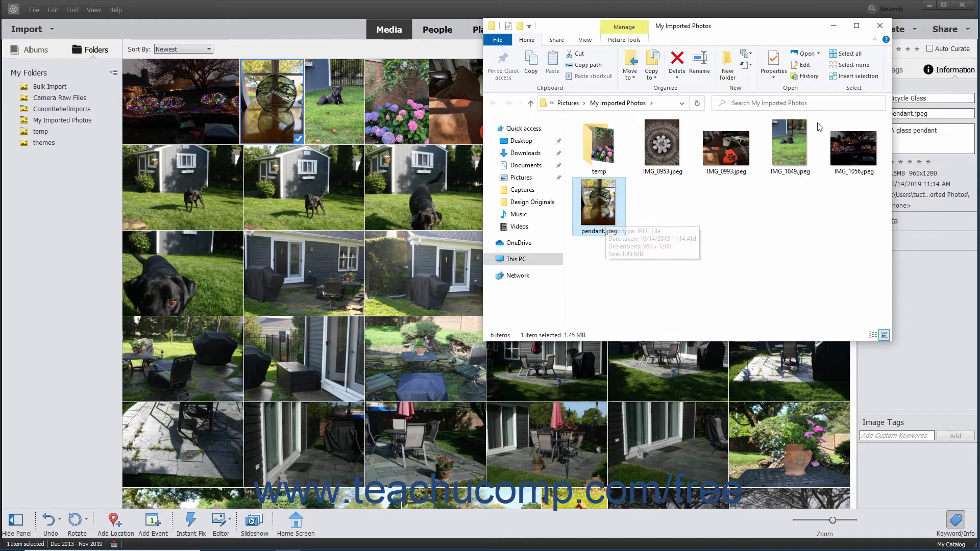
- Close Explorer, select IMG_1056.jpeg, and start Export As New File(s) with JPEG format chosen
click(879, 25)
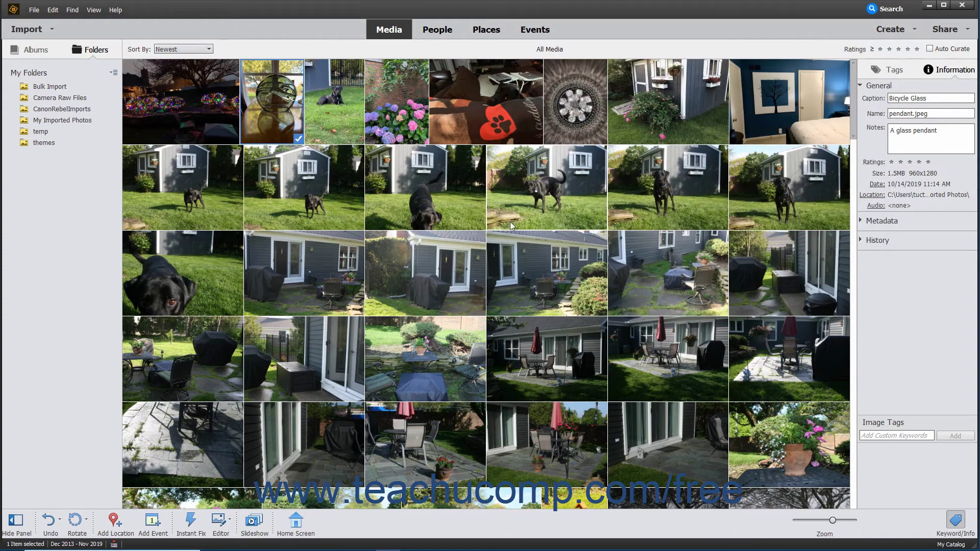
click(185, 118)
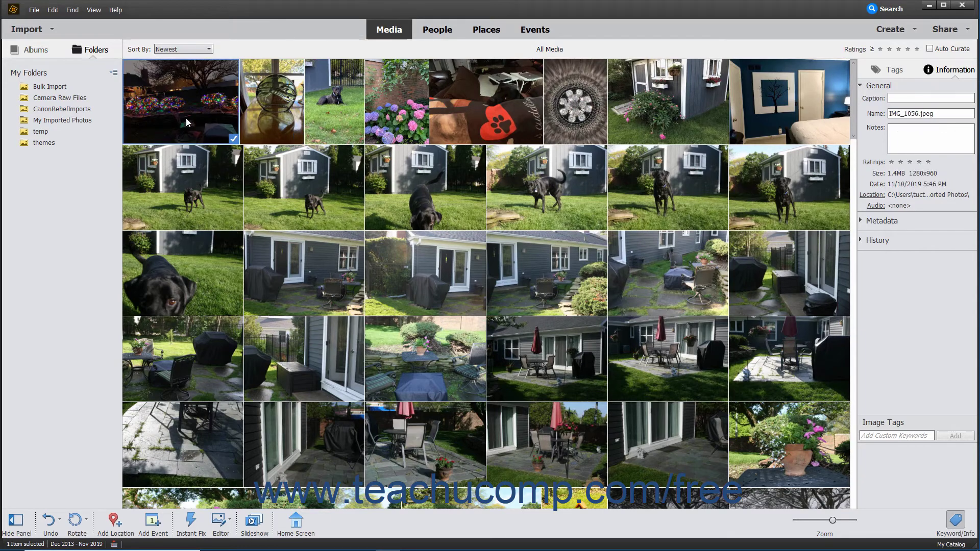
click(34, 11)
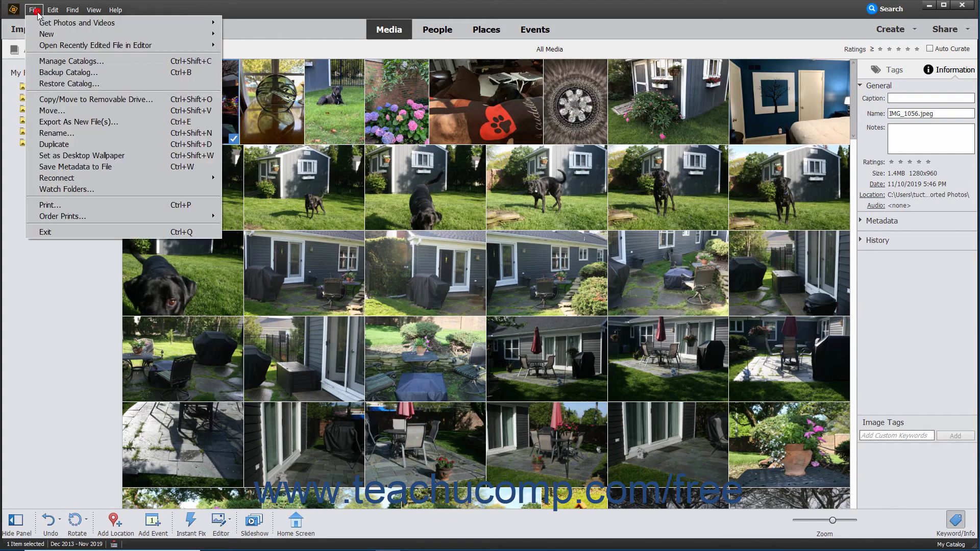
click(75, 123)
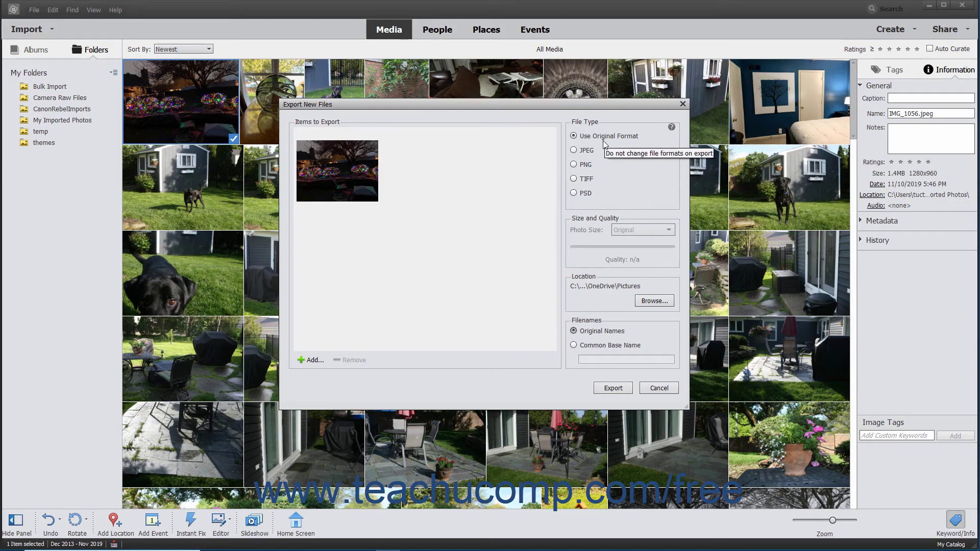
click(585, 151)
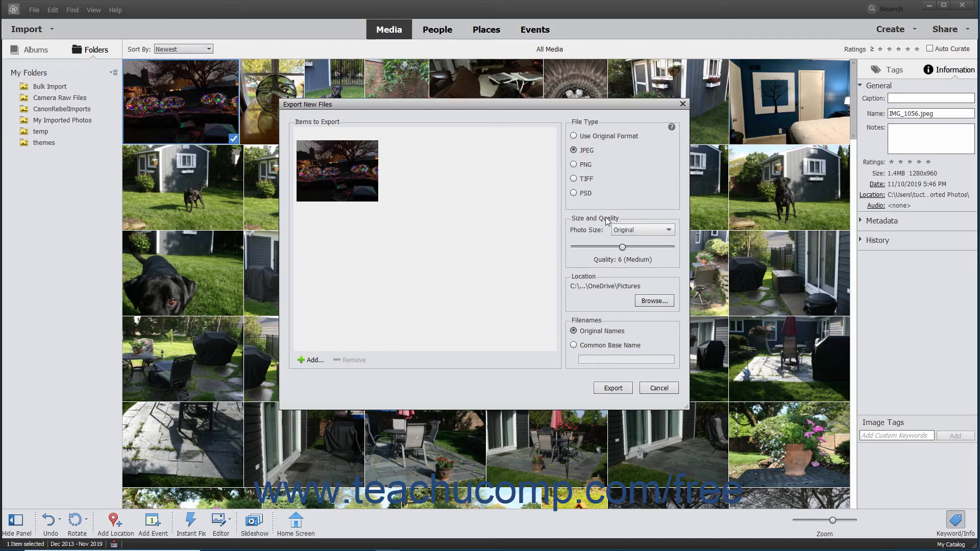
- Set the export photo size to 1280 x 960 pixels and quality to 12 (Maximum)
click(642, 229)
click(625, 272)
drag(628, 248, 683, 251)
- Choose the Desktop as the export destination folder
click(643, 301)
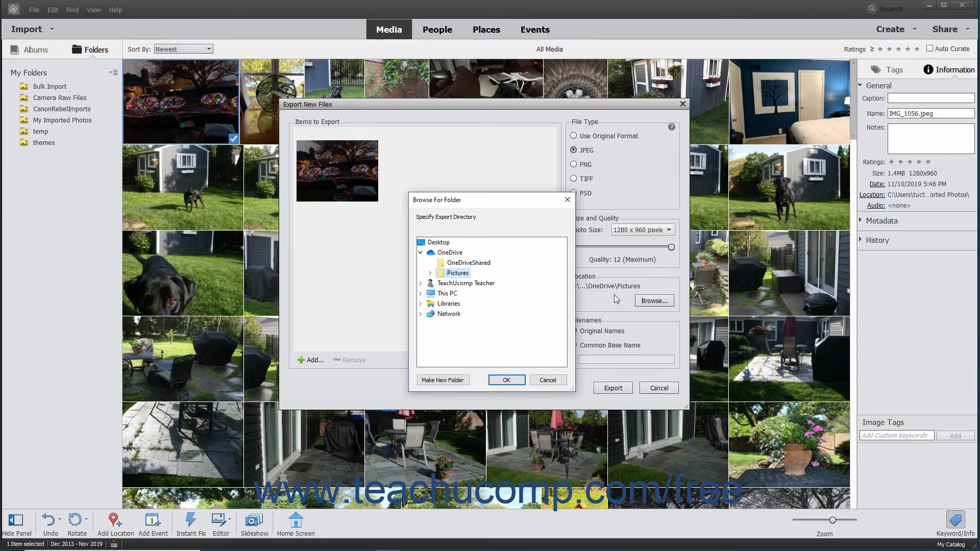
click(420, 253)
click(438, 243)
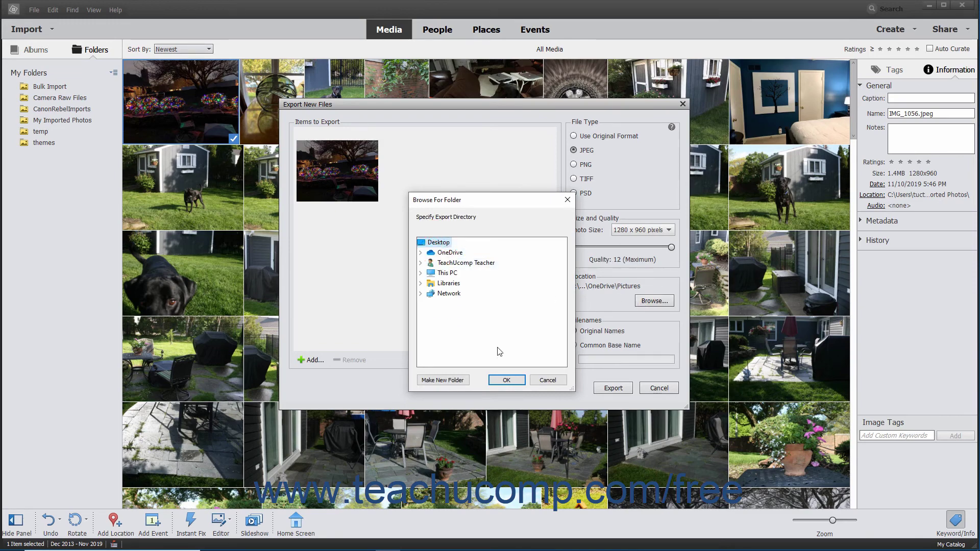
click(502, 380)
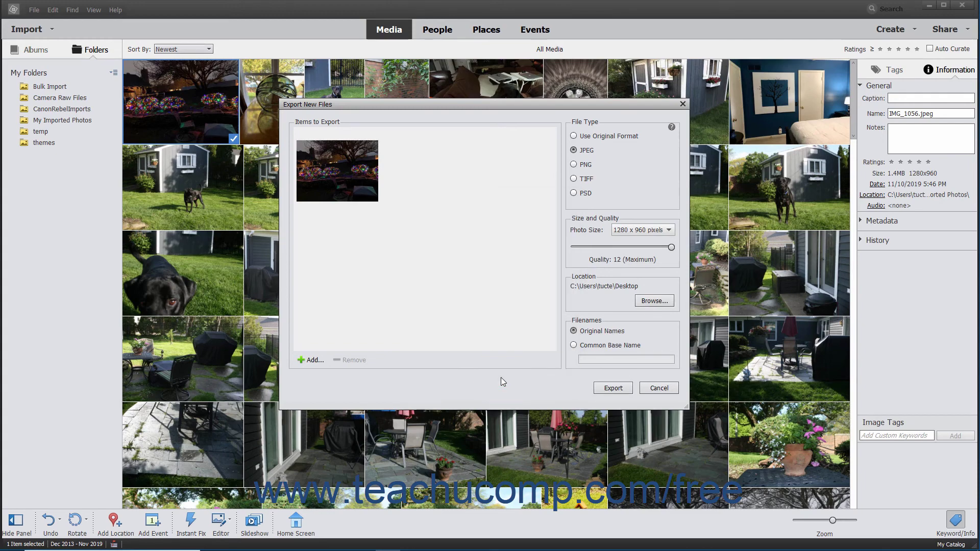
- Keep Original Names as the file naming option for the exported photo
click(580, 346)
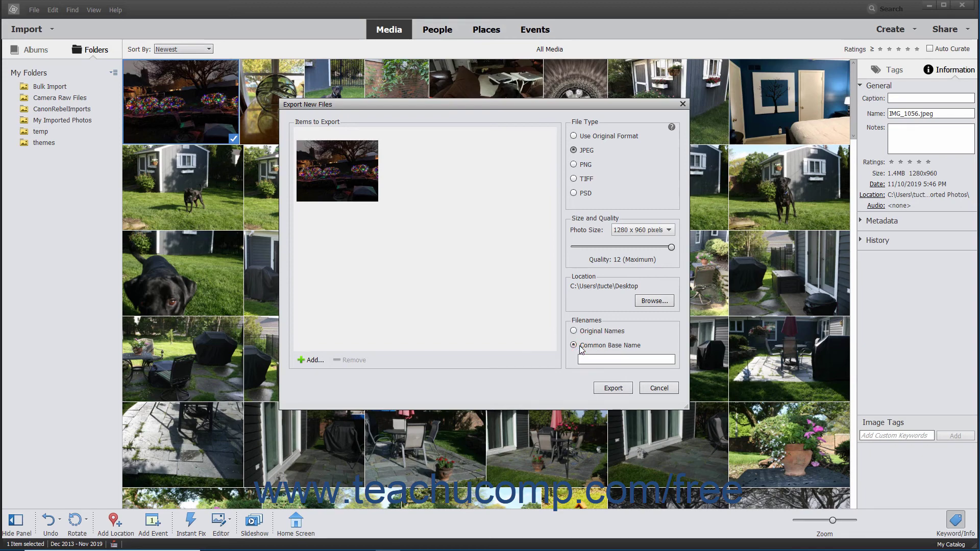
click(585, 358)
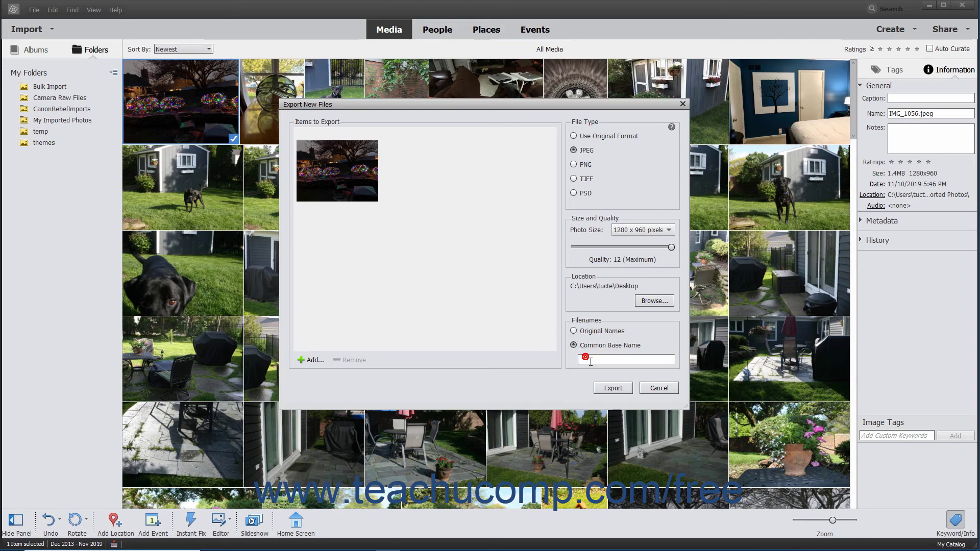
click(574, 331)
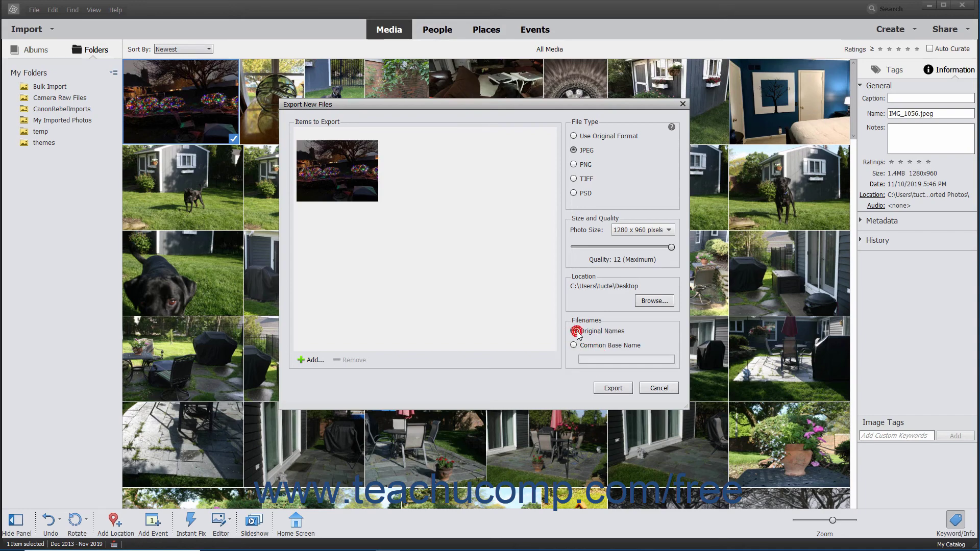
- Export the night-lights photo to the Desktop and dismiss the Exporting Files Complete message
click(611, 389)
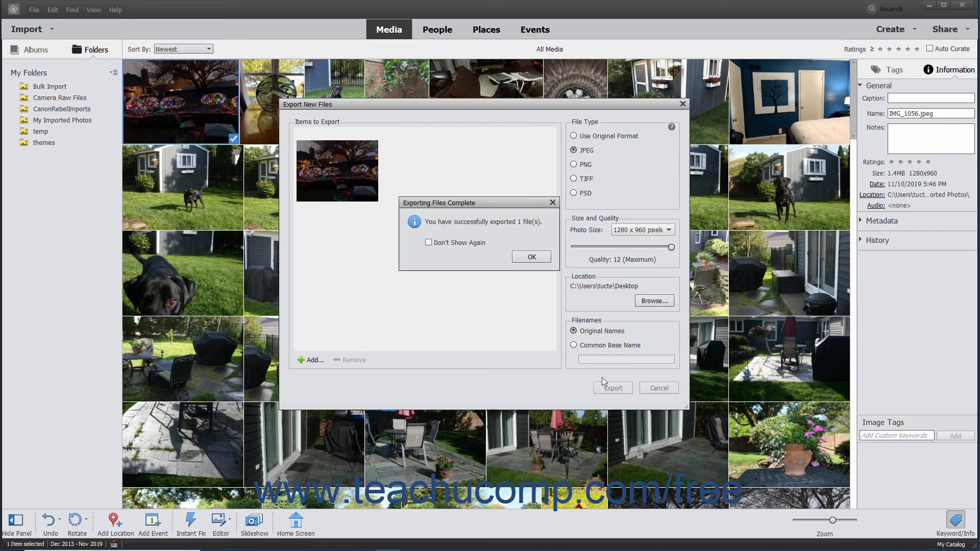
click(531, 256)
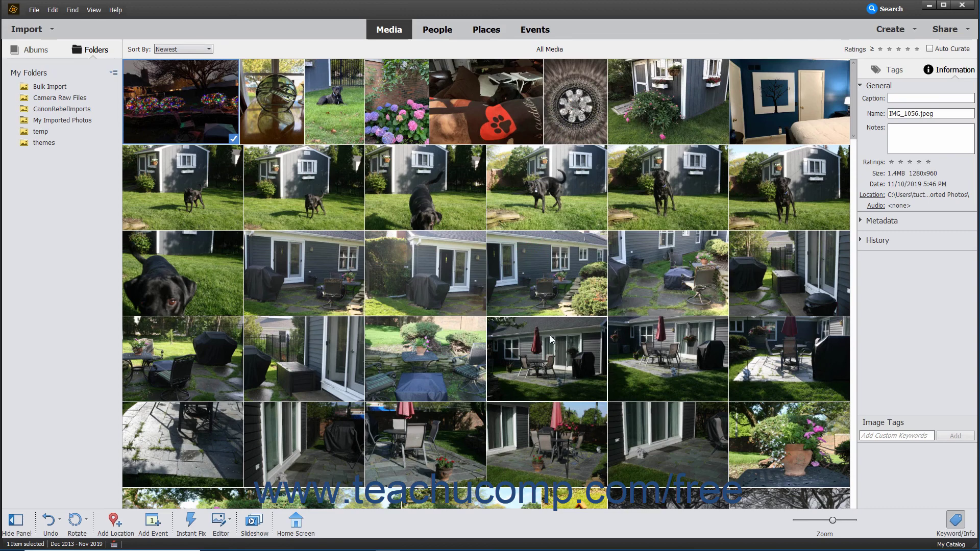
click(34, 10)
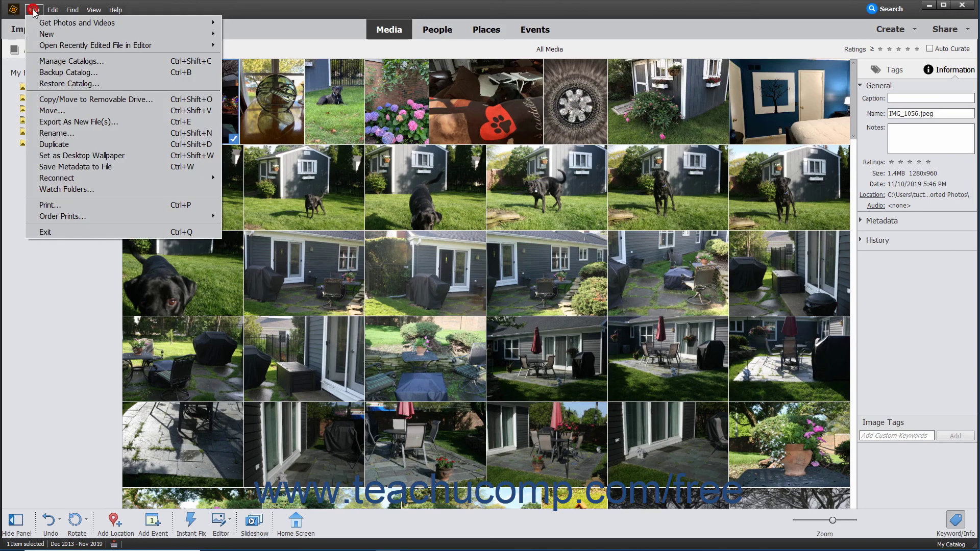